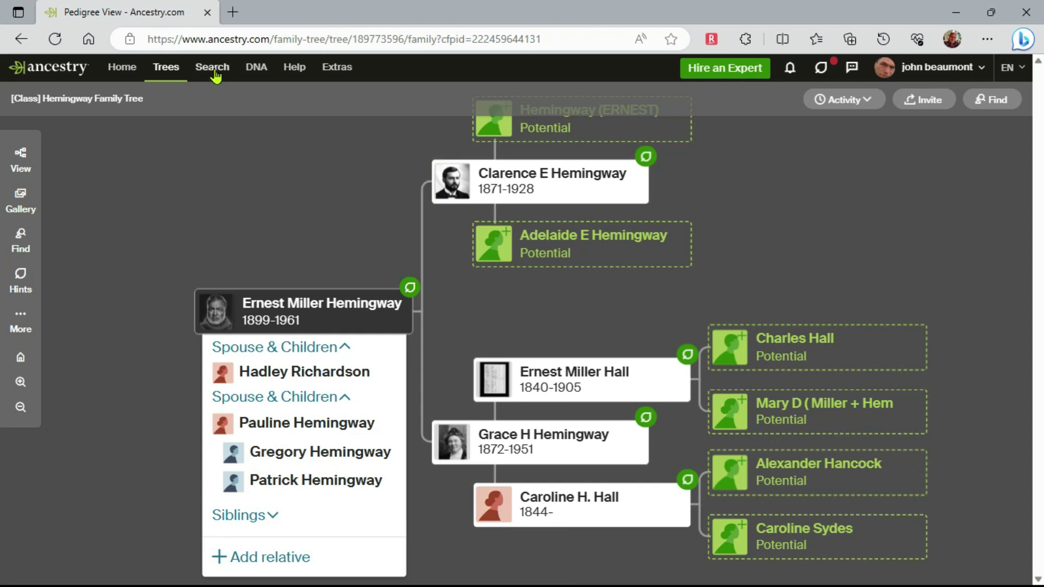
Open the search page for all collections and go to the Pennsylvania research page from the USA location list
mouse_move(217, 77)
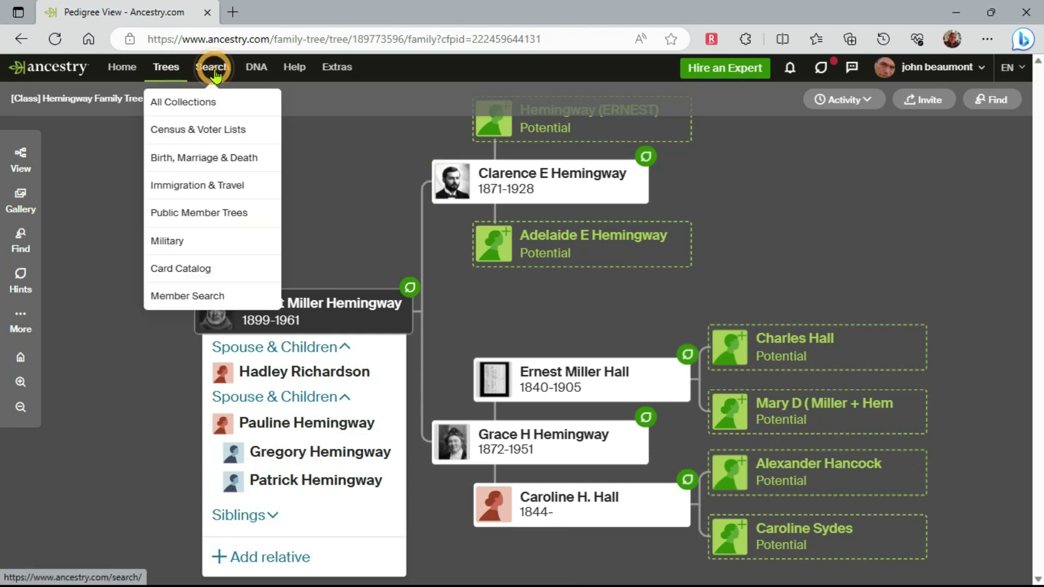
click(209, 103)
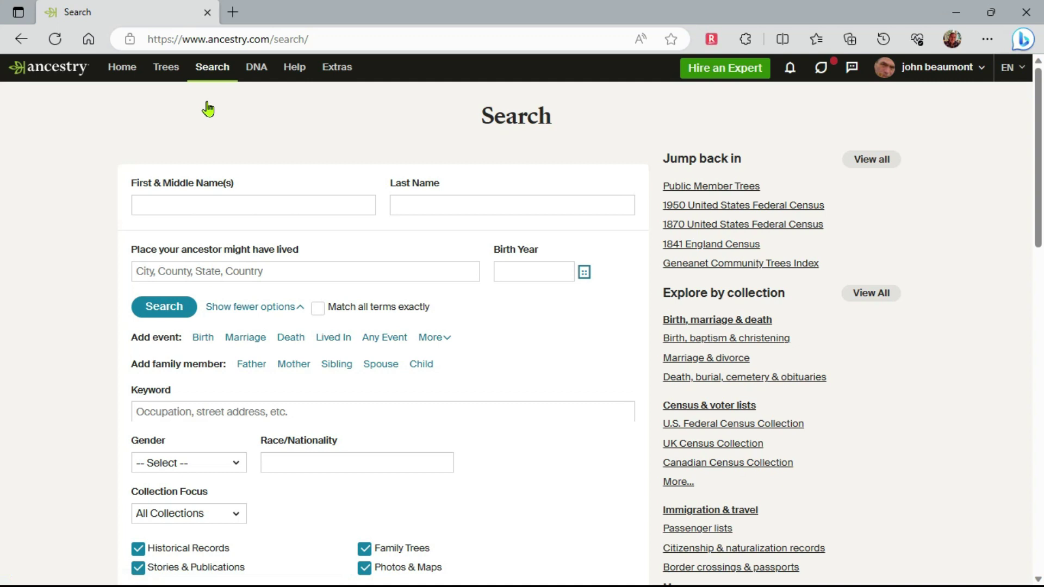
scroll(106, 236, down, 5)
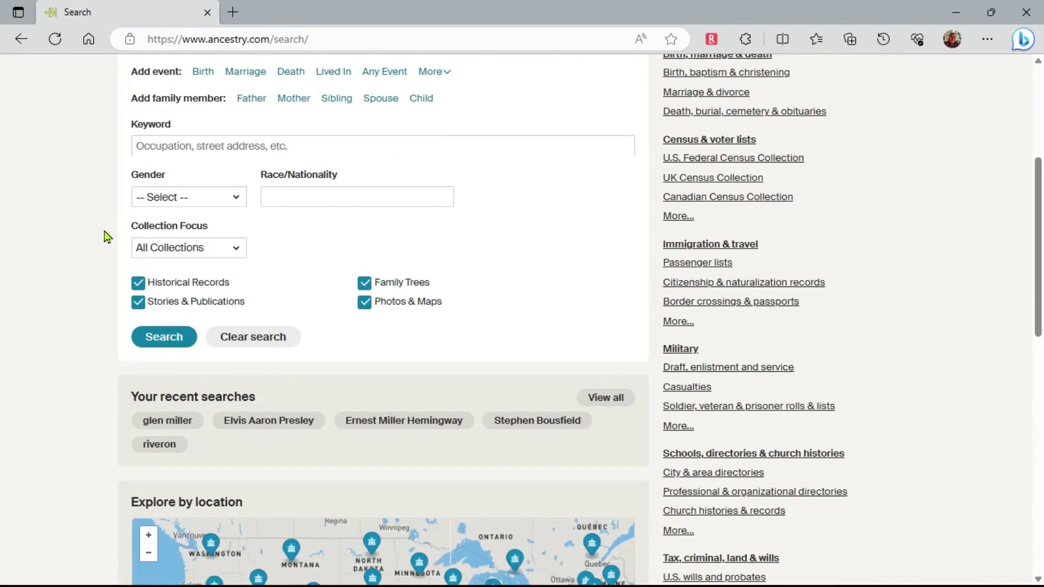
scroll(107, 237, down, 7)
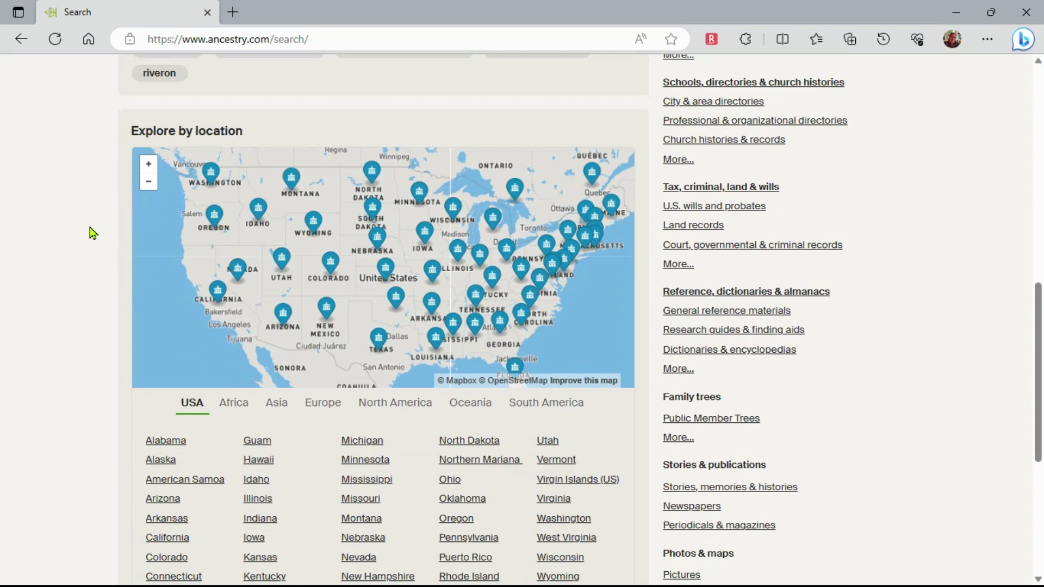
scroll(92, 233, down, 2)
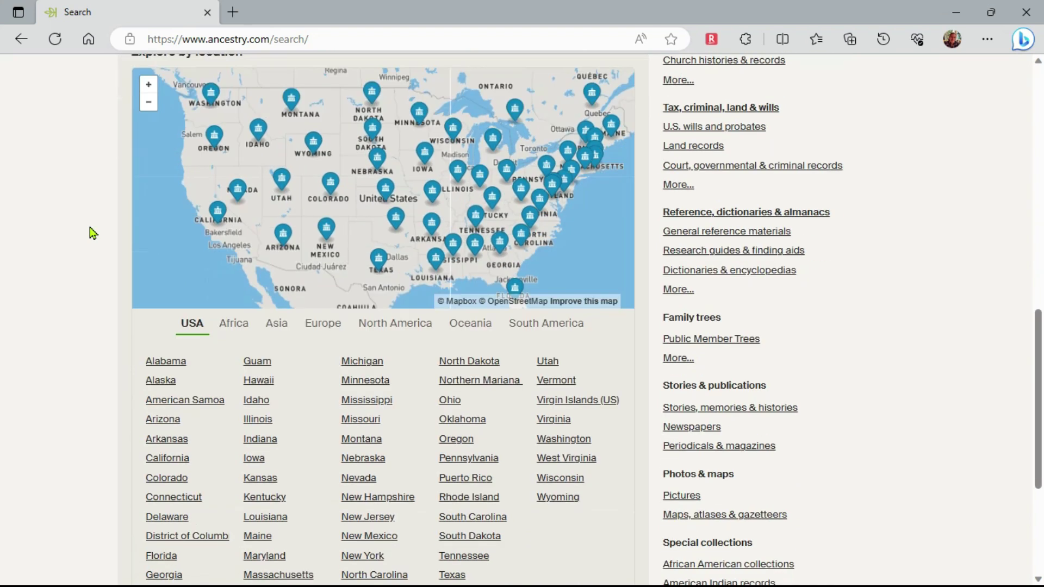
scroll(92, 232, down, 2)
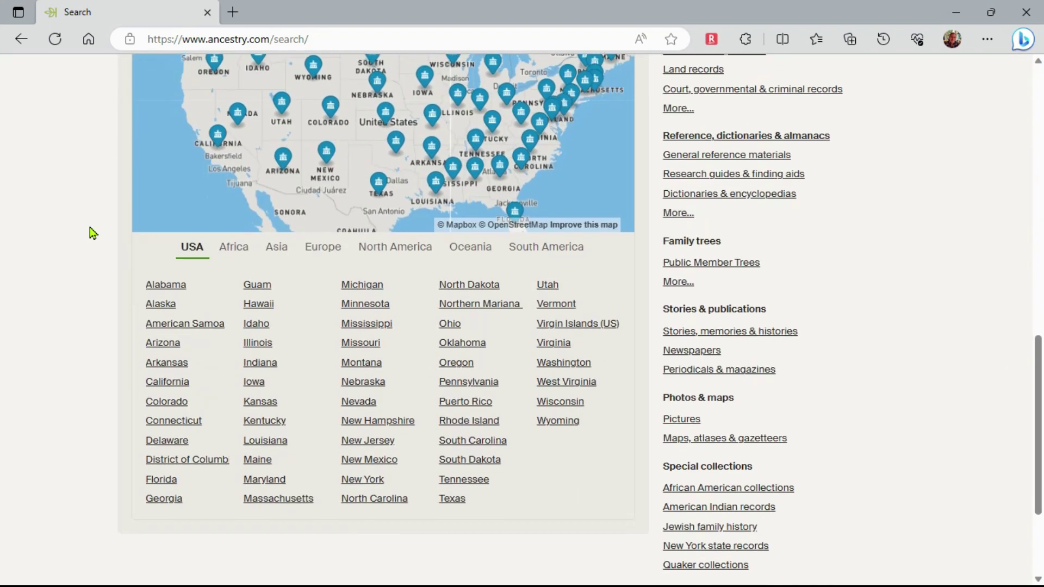
click(477, 381)
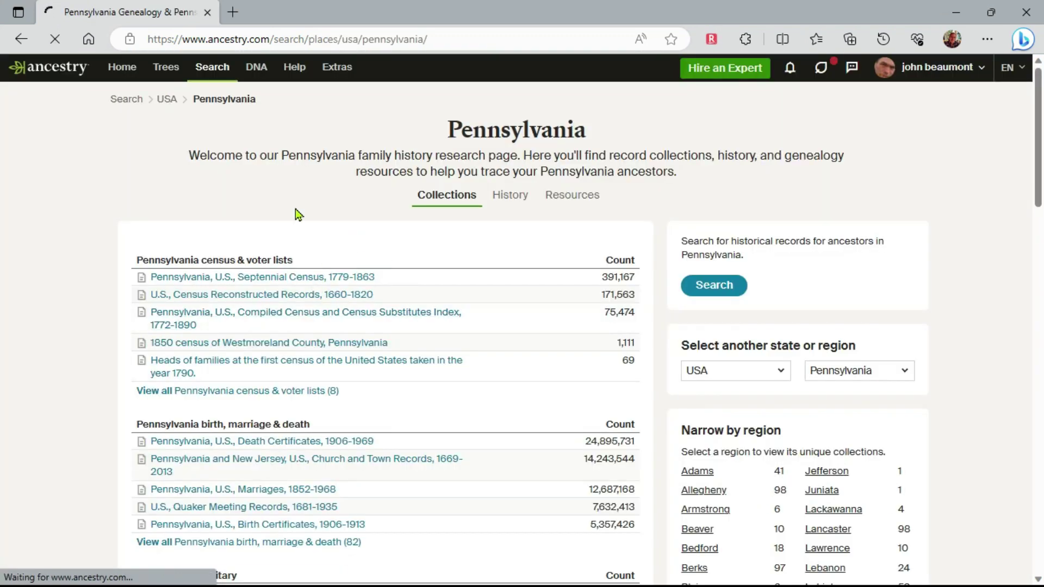
scroll(87, 300, down, 5)
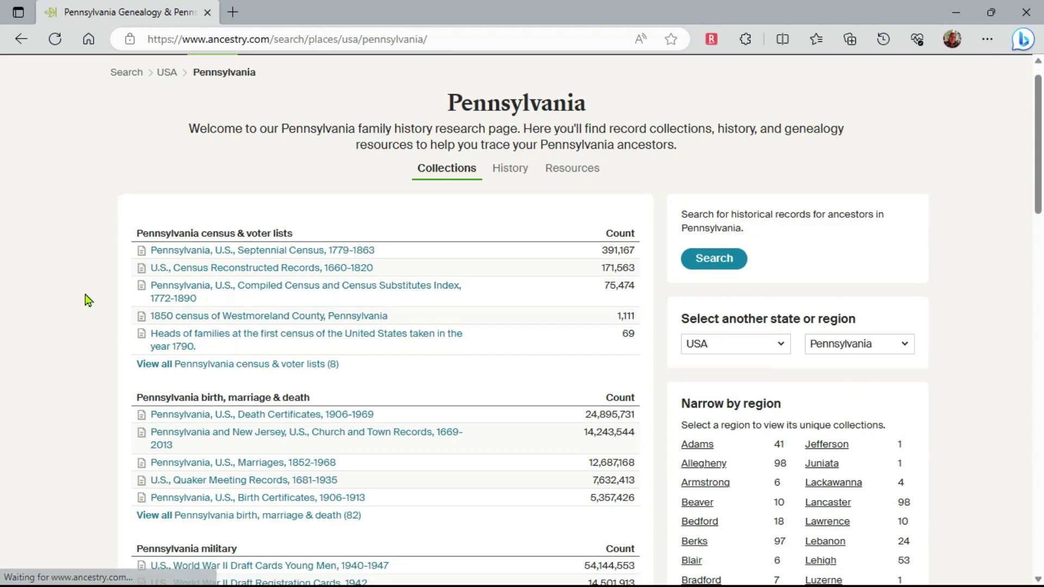
scroll(84, 306, up, 5)
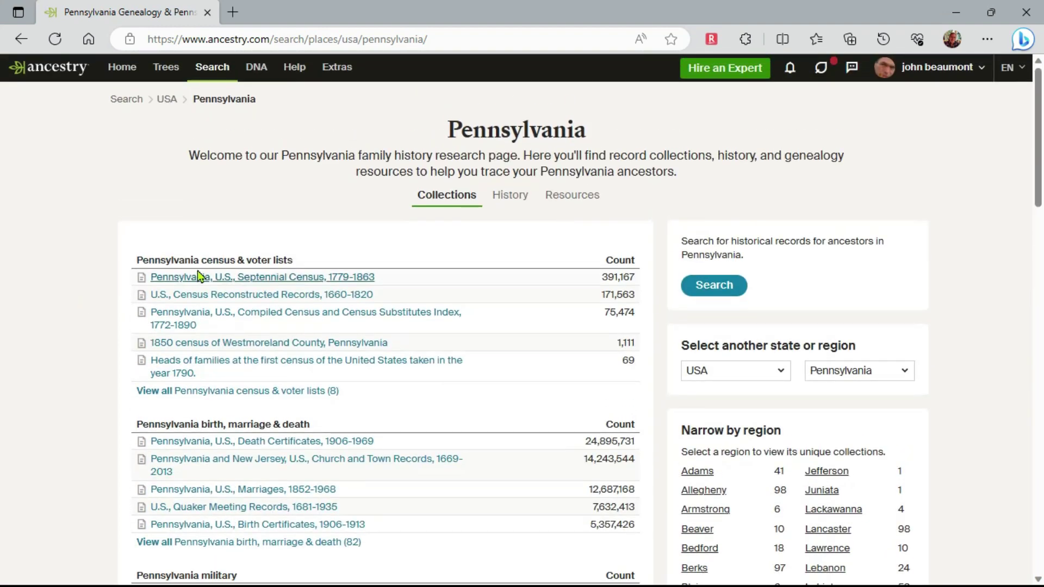
Review Pennsylvania's genealogical history page, from the interesting facts down to the help and advice links
click(502, 194)
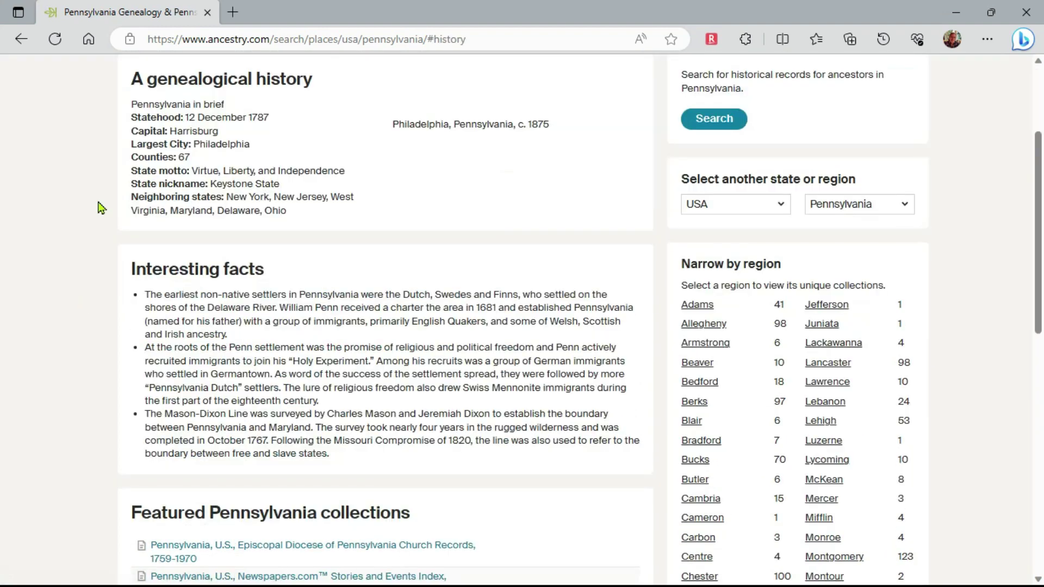
scroll(93, 212, down, 7)
scroll(71, 261, down, 3)
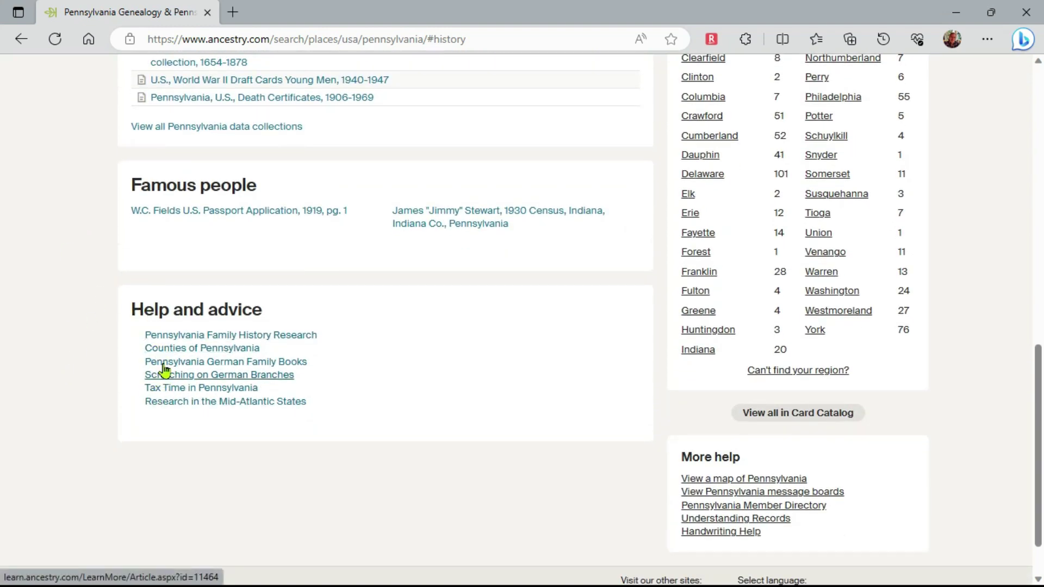
scroll(96, 312, up, 10)
scroll(95, 312, up, 3)
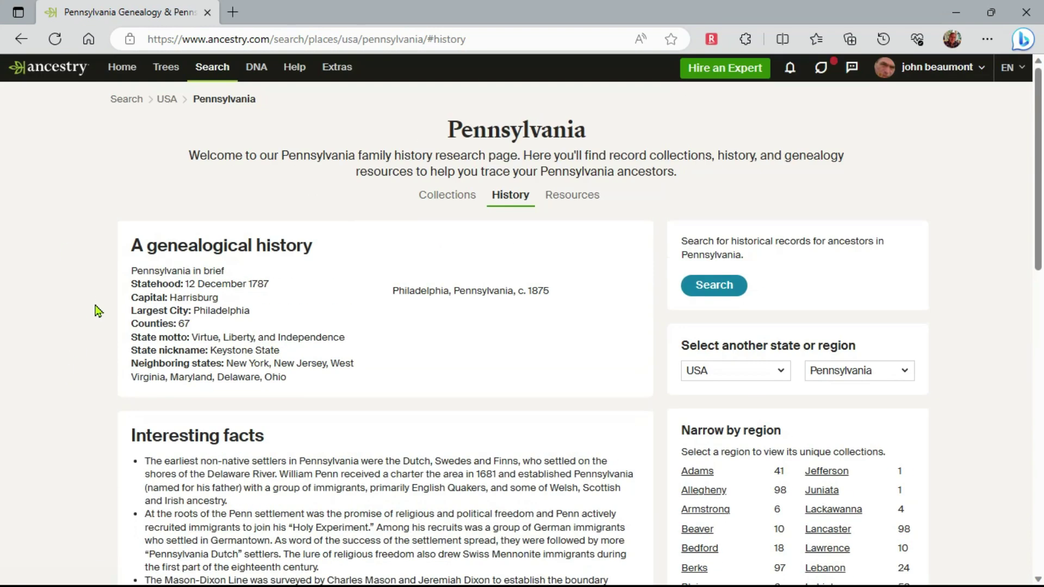
Review the Pennsylvania Resources section, covering census research, vital records and statewide research resources
click(557, 197)
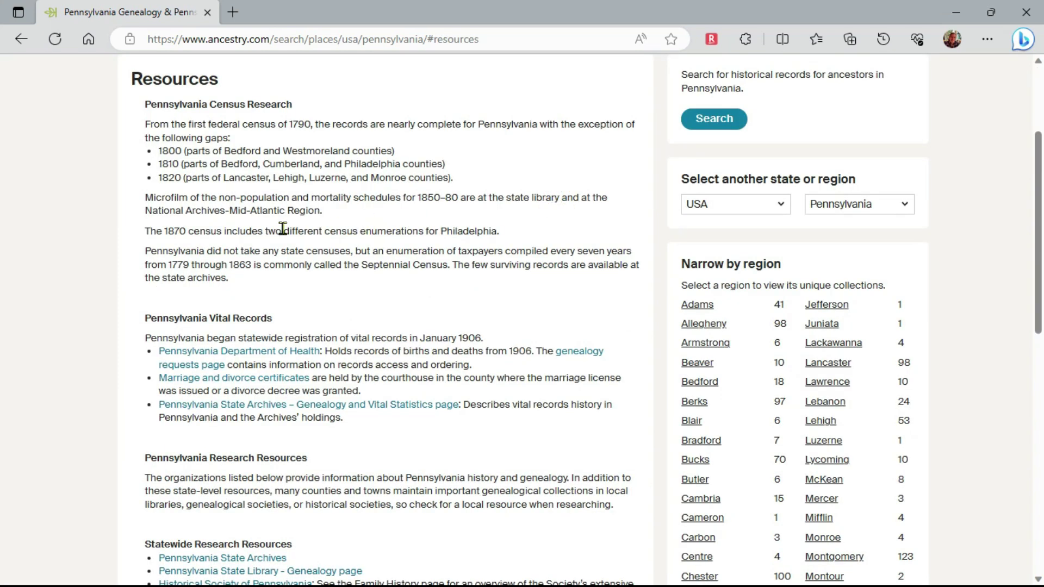
scroll(93, 229, down, 4)
scroll(92, 232, down, 3)
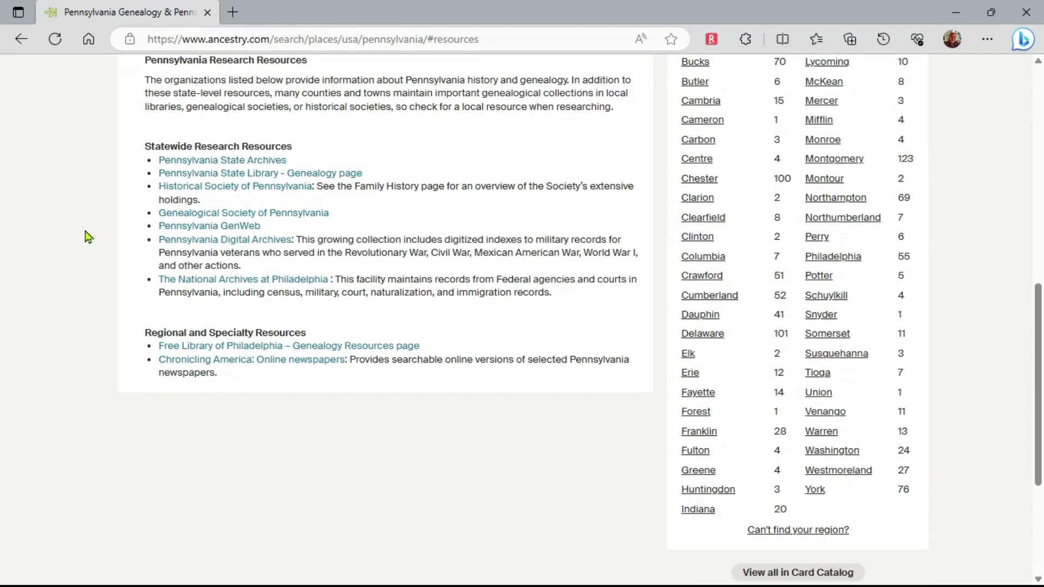
scroll(89, 234, up, 7)
scroll(87, 237, down, 2)
scroll(85, 235, down, 1)
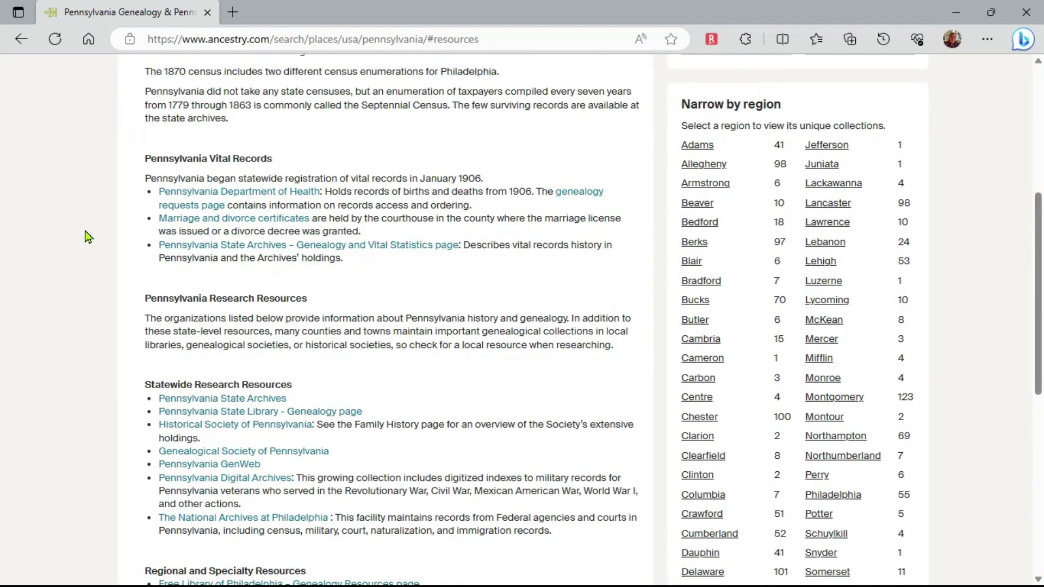
Check the record collections for Pennsylvania's Chester region, then those for its Montgomery region
click(699, 419)
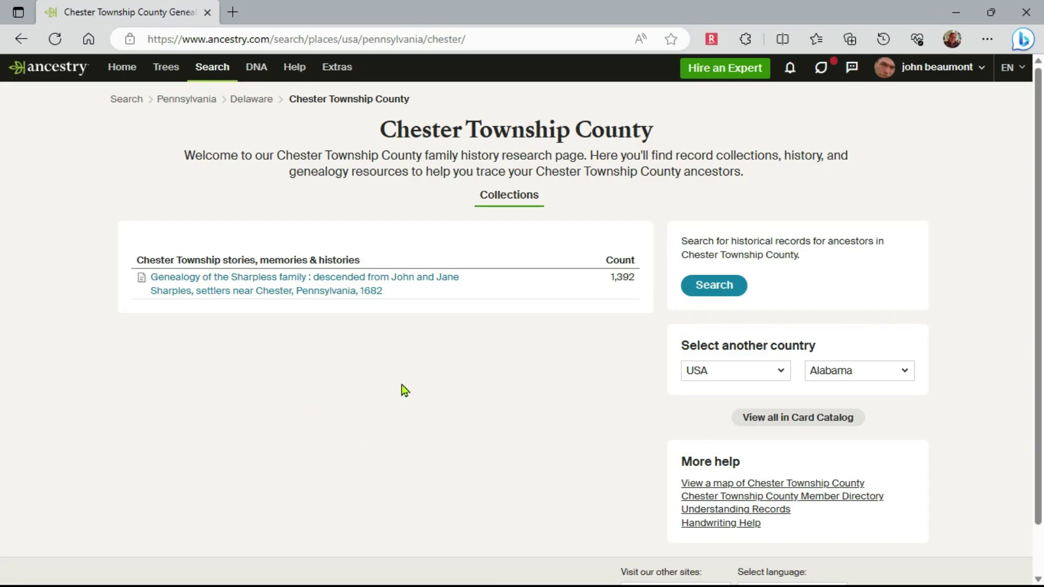
click(22, 39)
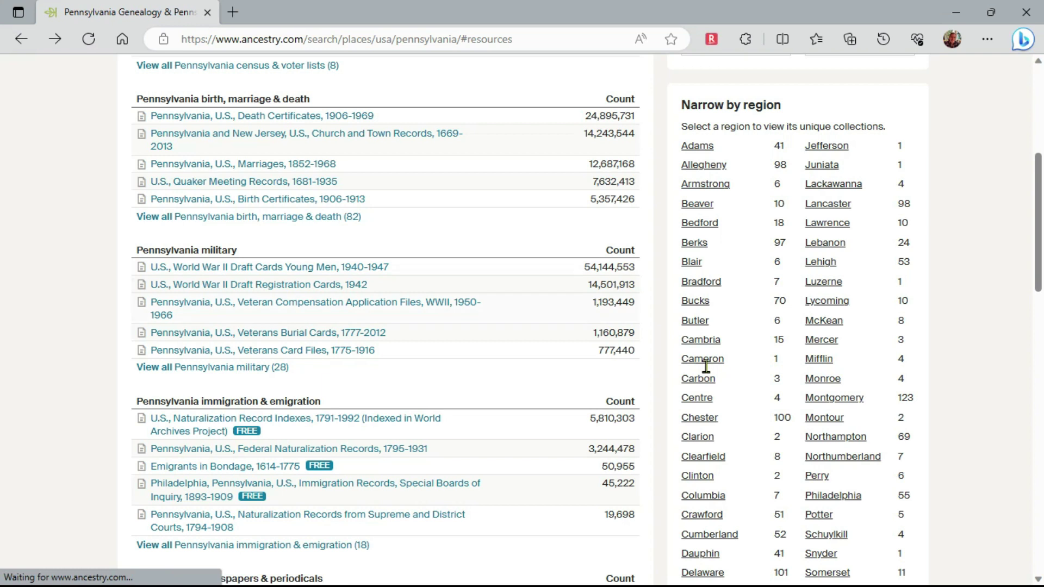
click(854, 398)
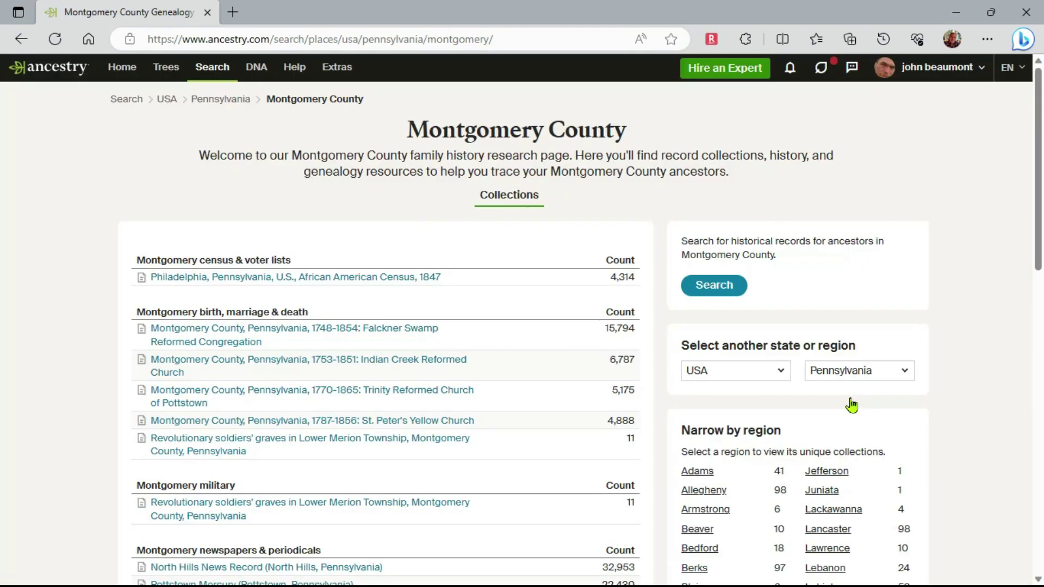
scroll(45, 254, down, 6)
scroll(45, 253, up, 6)
Return to the main search page and open the England research page from the Europe location list
click(134, 103)
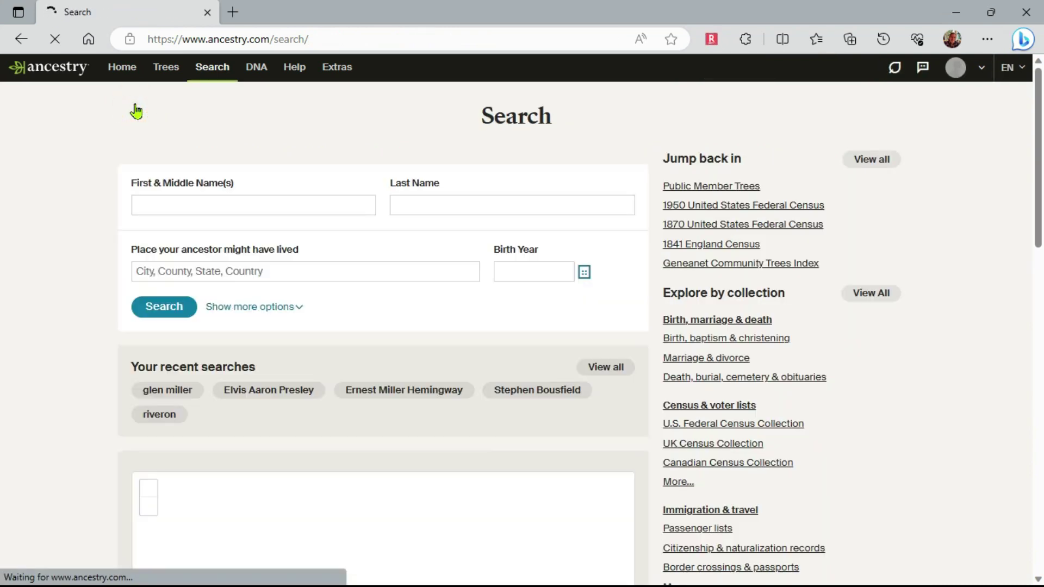
scroll(103, 147, down, 5)
scroll(95, 196, down, 5)
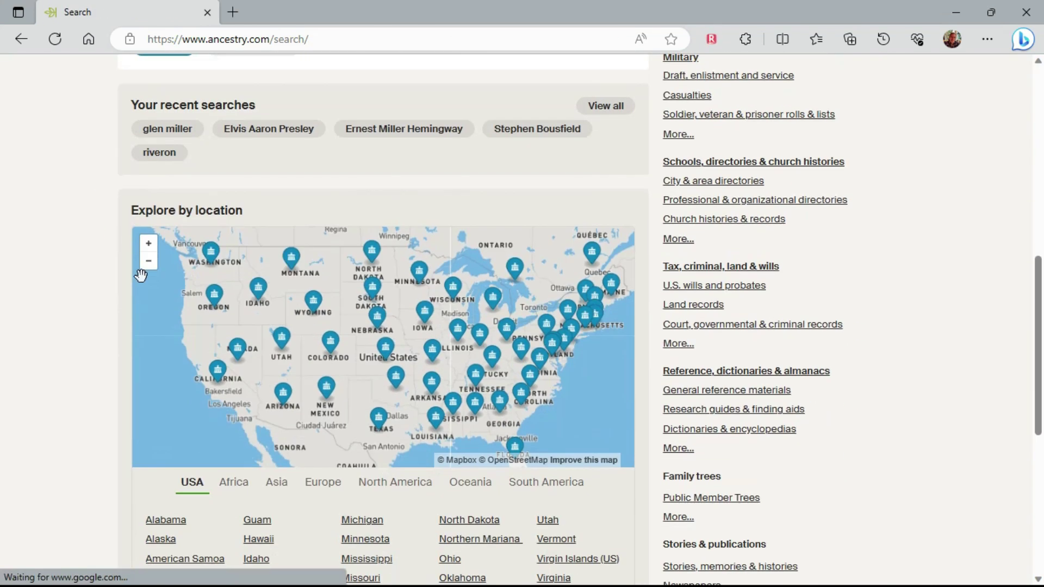
click(314, 486)
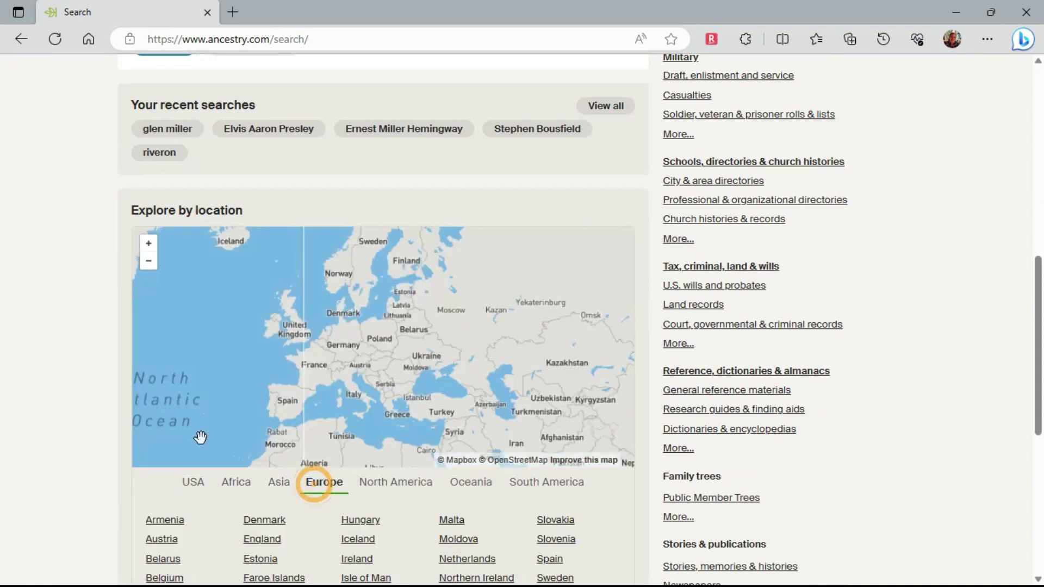
click(263, 538)
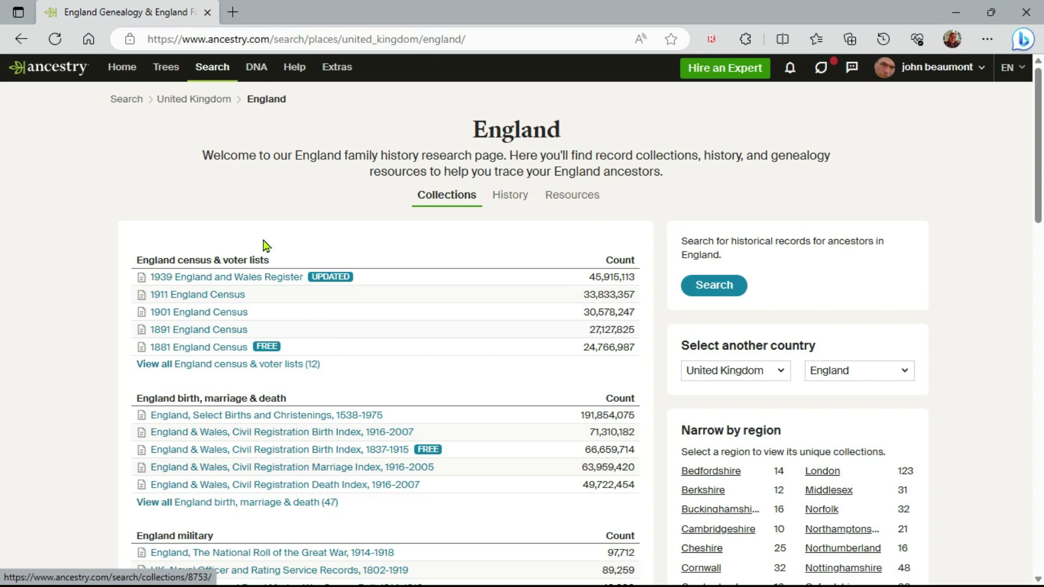
View the History and Resources sections of the England research page
click(501, 204)
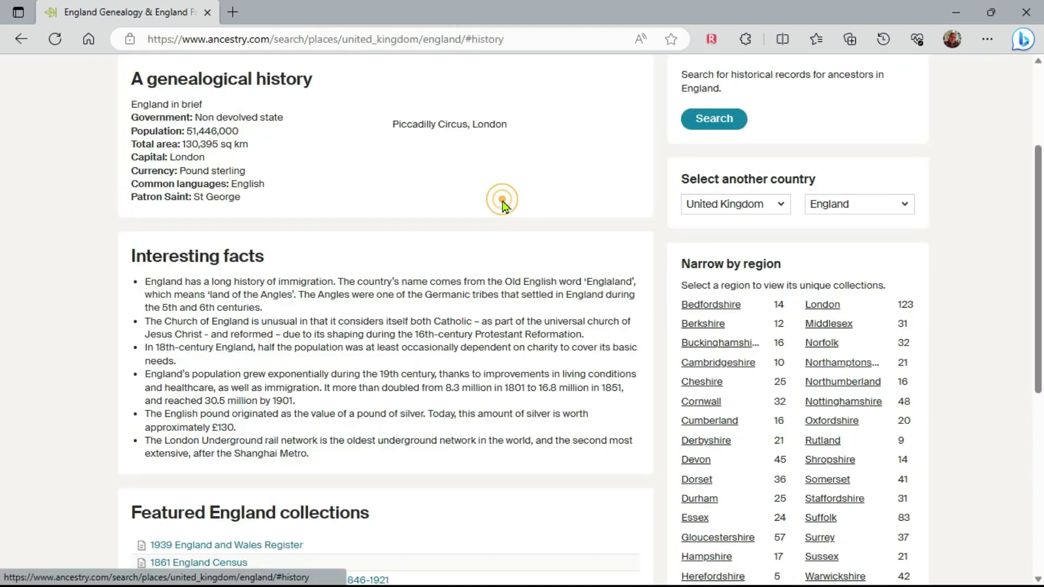
scroll(568, 207, up, 3)
click(586, 197)
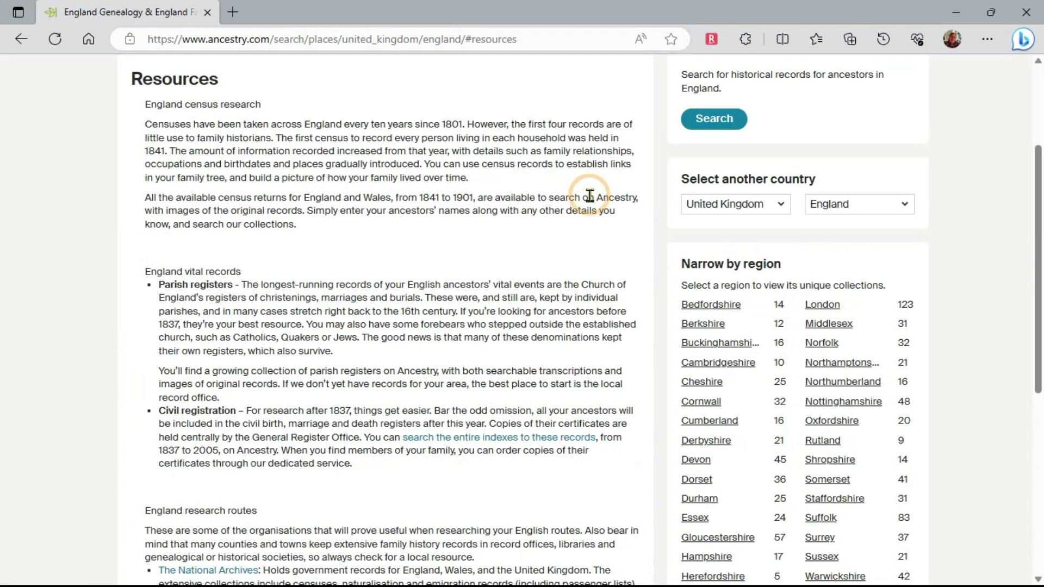
Narrow the England collections to the Yorkshire region
scroll(934, 272, down, 4)
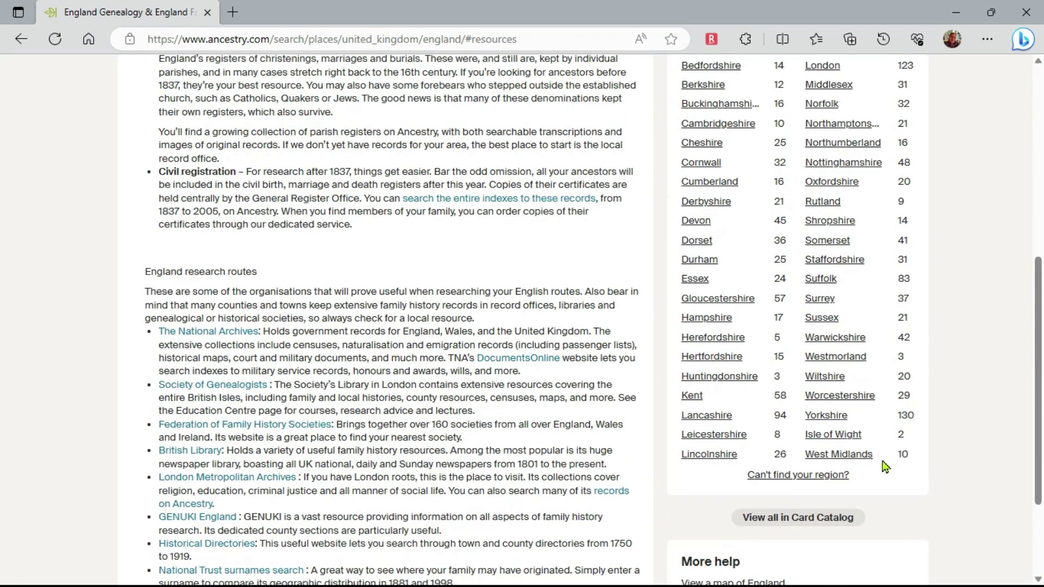
click(826, 415)
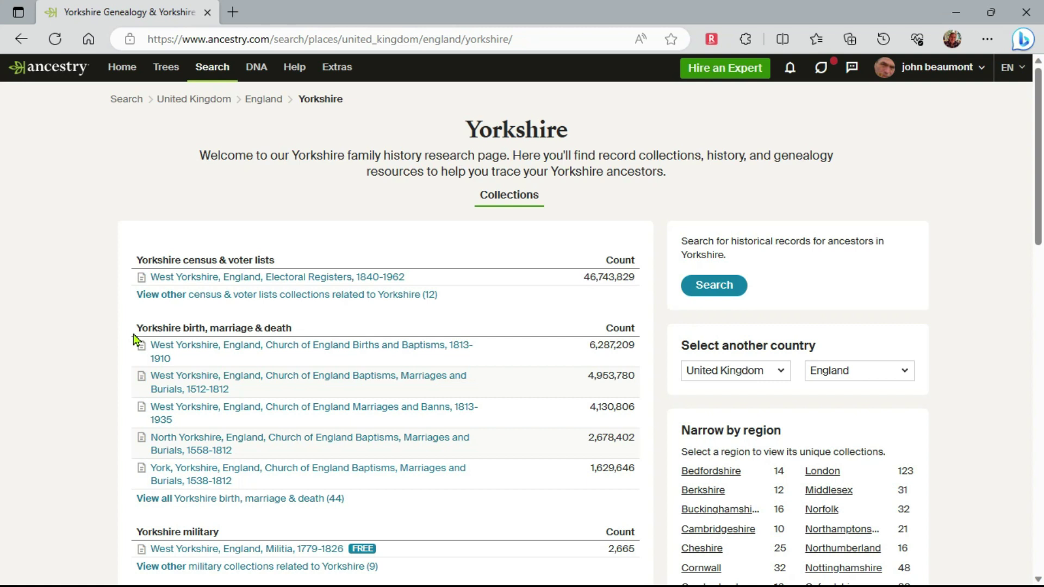
Return to the main search page and review all recent searches, viewed content and viewed collections
click(125, 99)
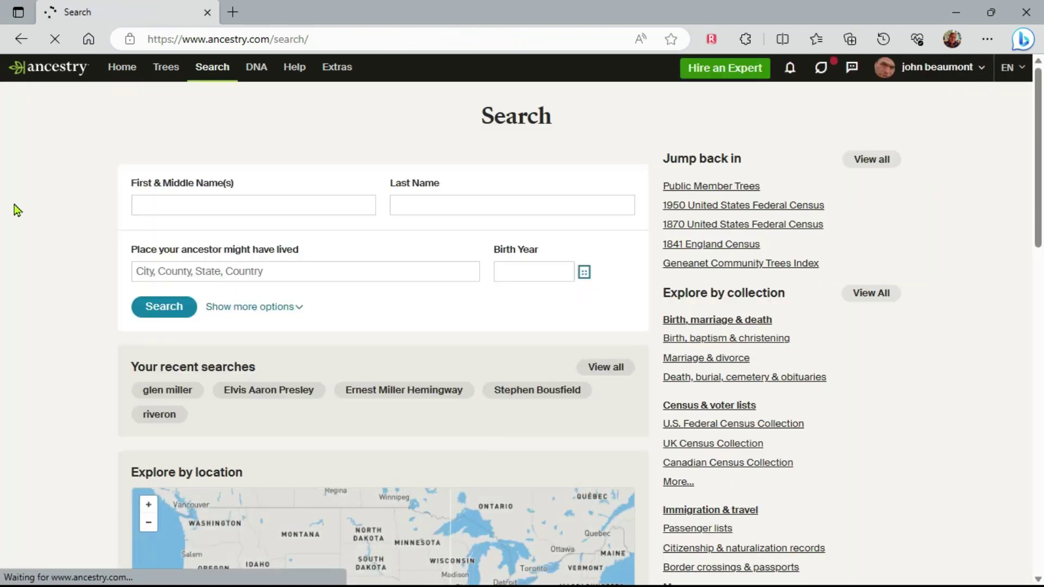
scroll(26, 201, down, 7)
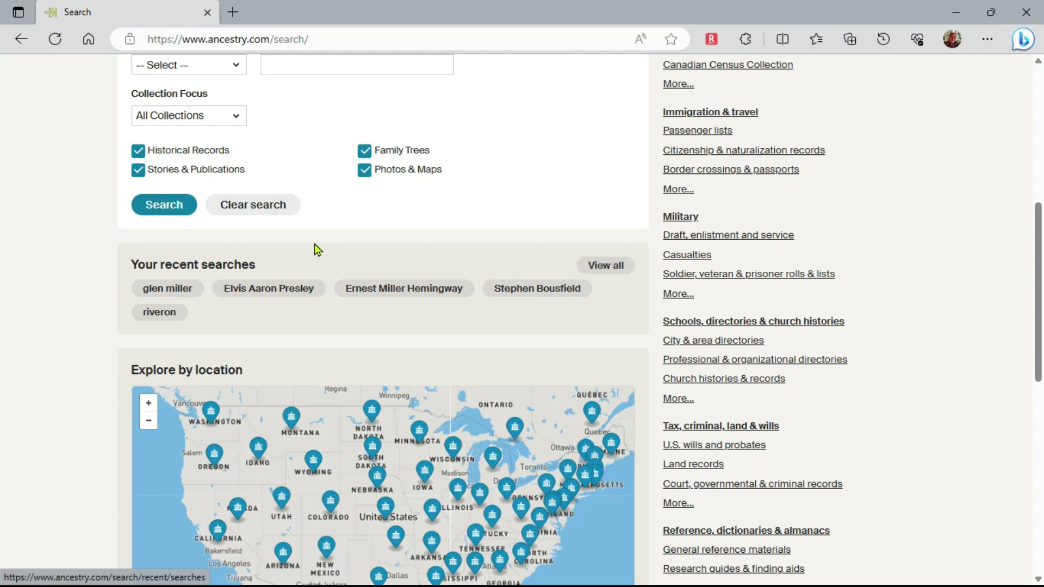
click(600, 267)
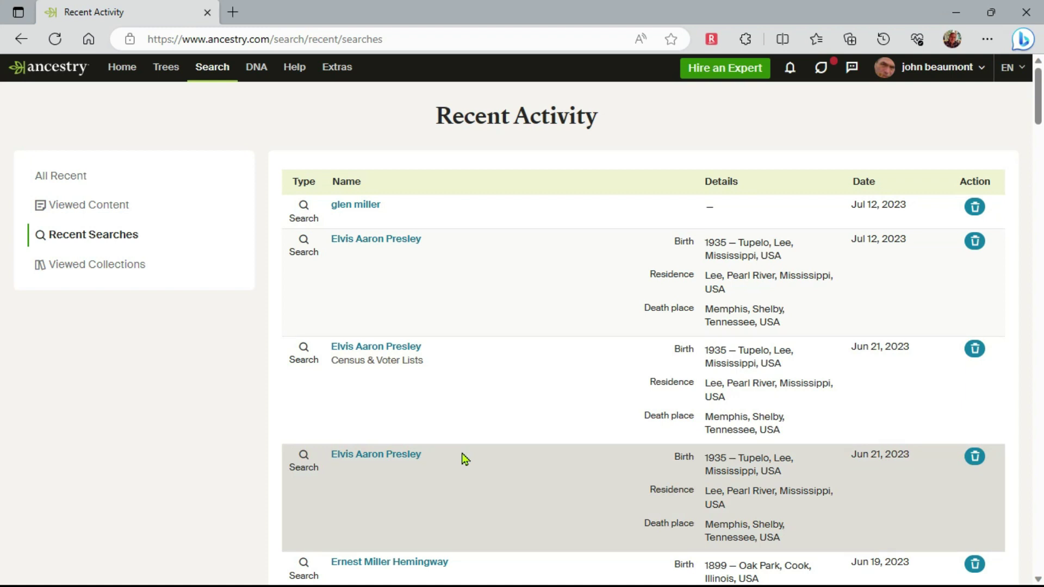
click(109, 211)
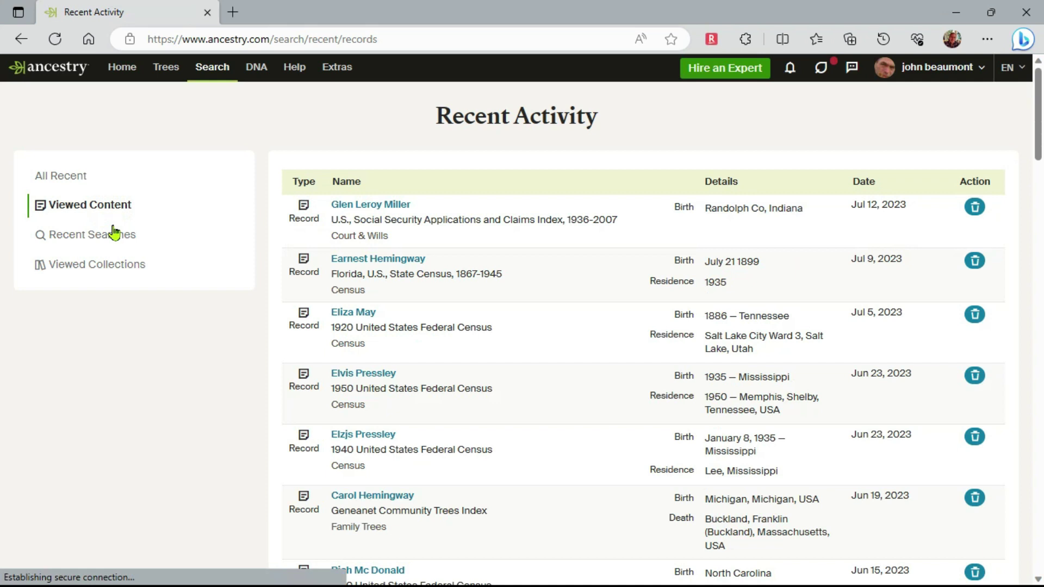
click(104, 272)
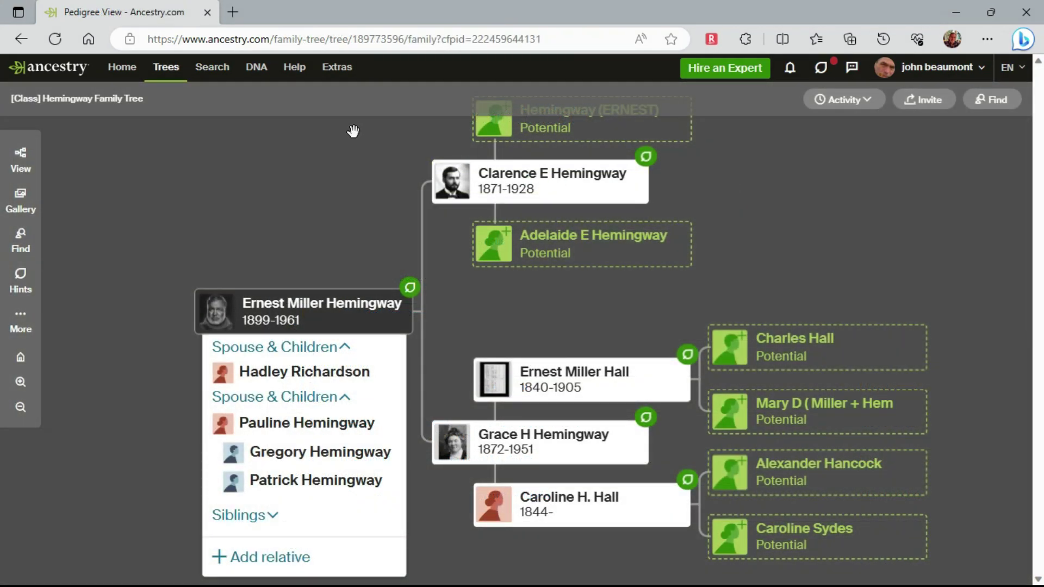
Open the Card Catalog and search the record collections with the keyword "immigration"
click(210, 67)
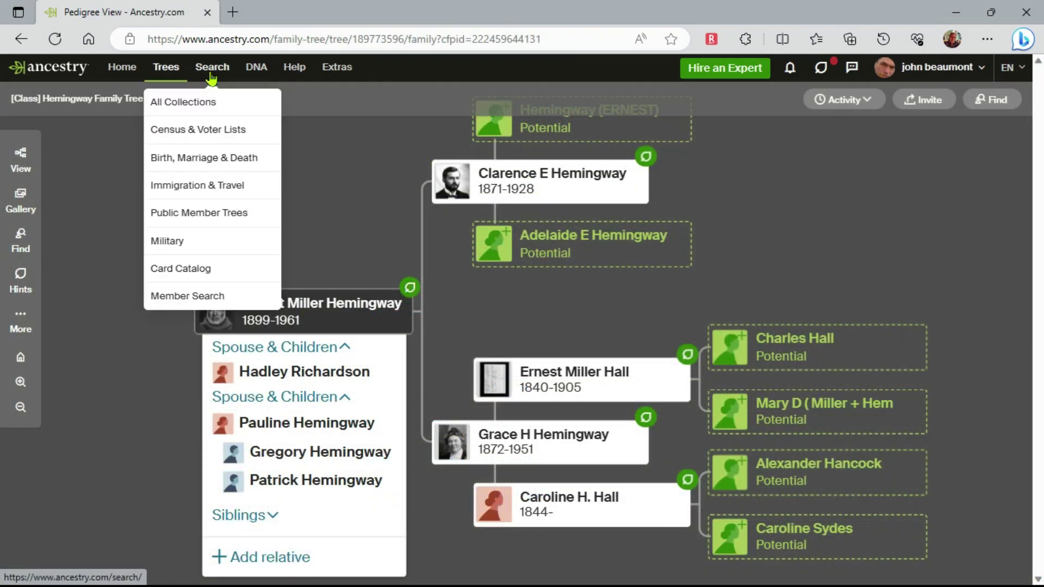
click(197, 276)
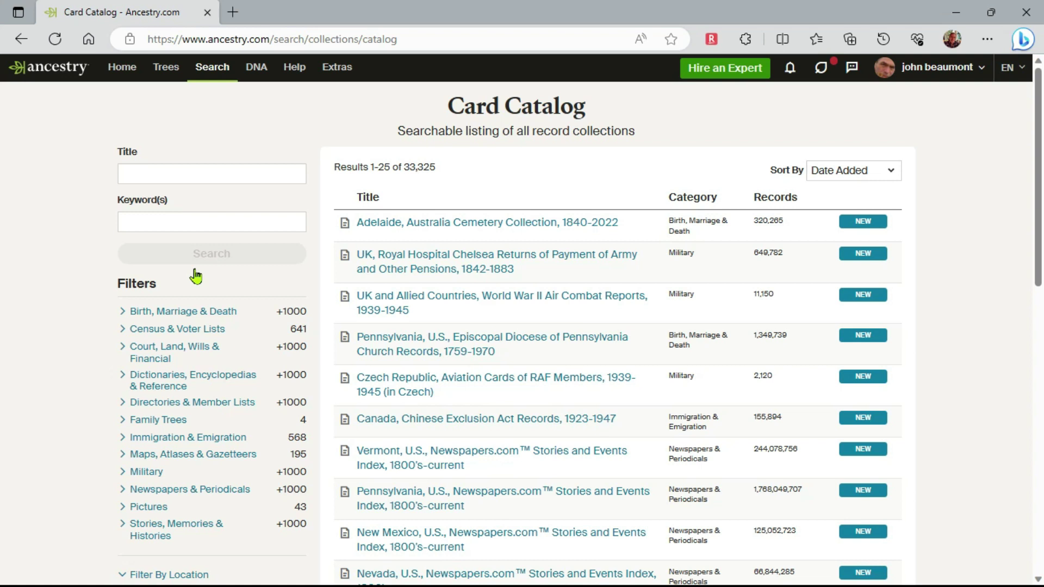
click(156, 222)
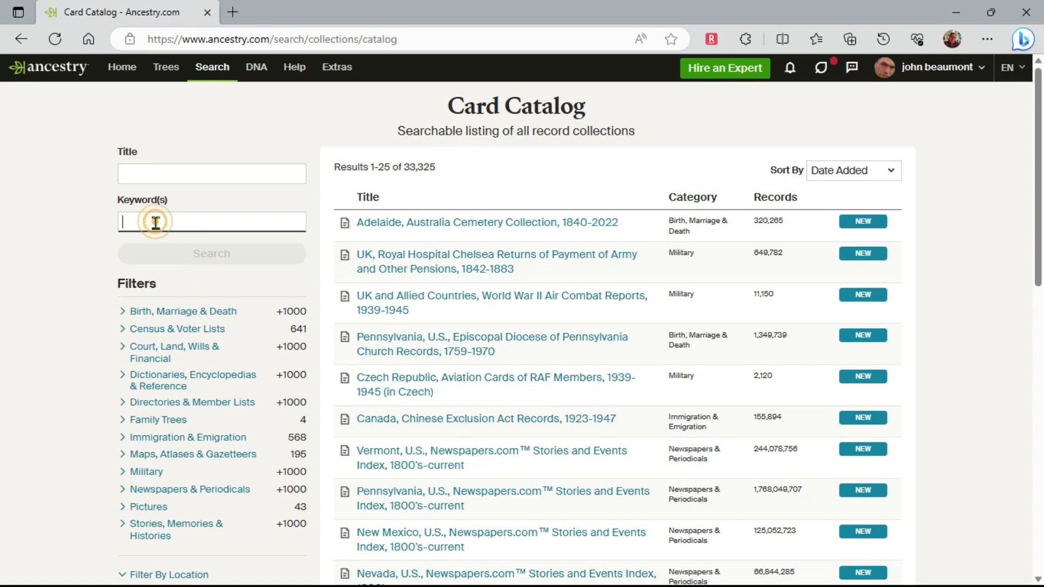
text(immigration)
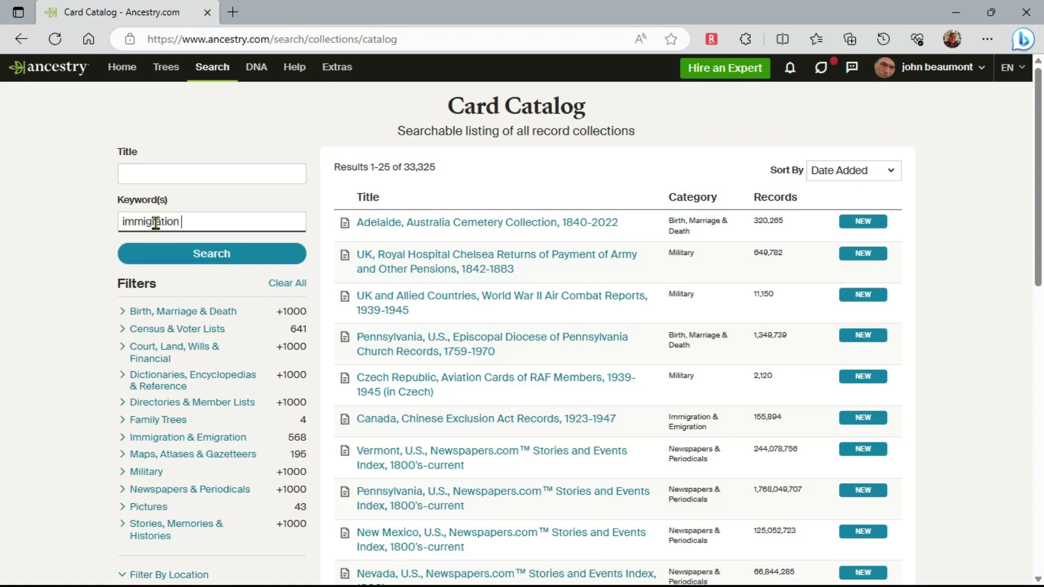
click(184, 252)
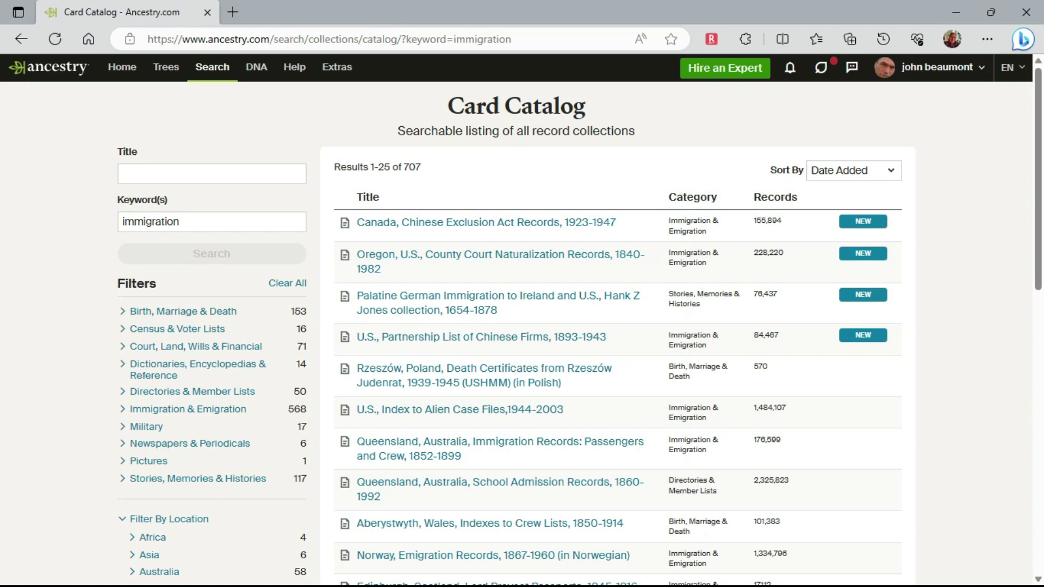
Filter the immigration collections by location to Europe, narrowed to Belgium
scroll(22, 226, down, 4)
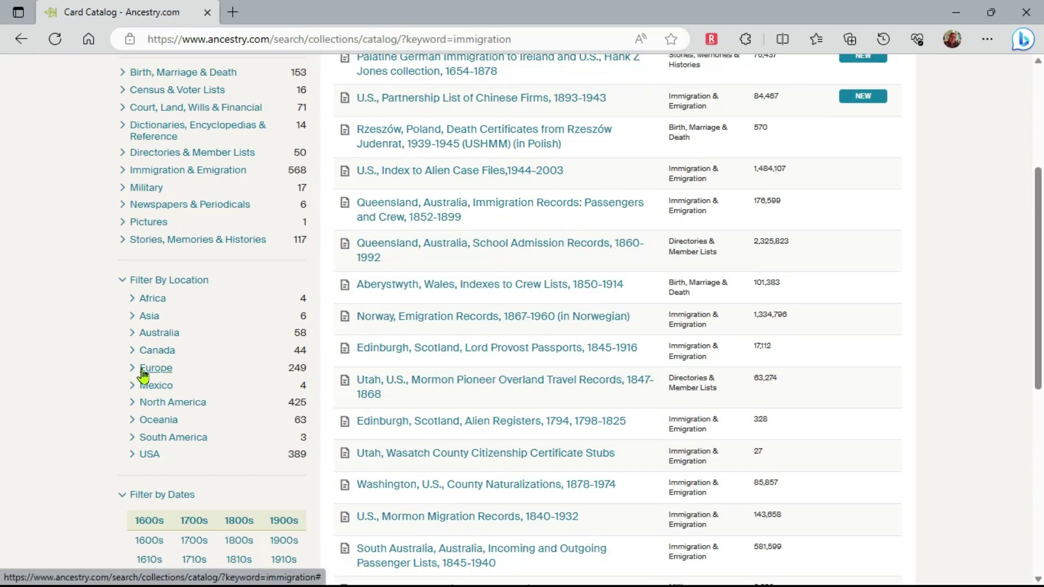
click(142, 371)
click(163, 385)
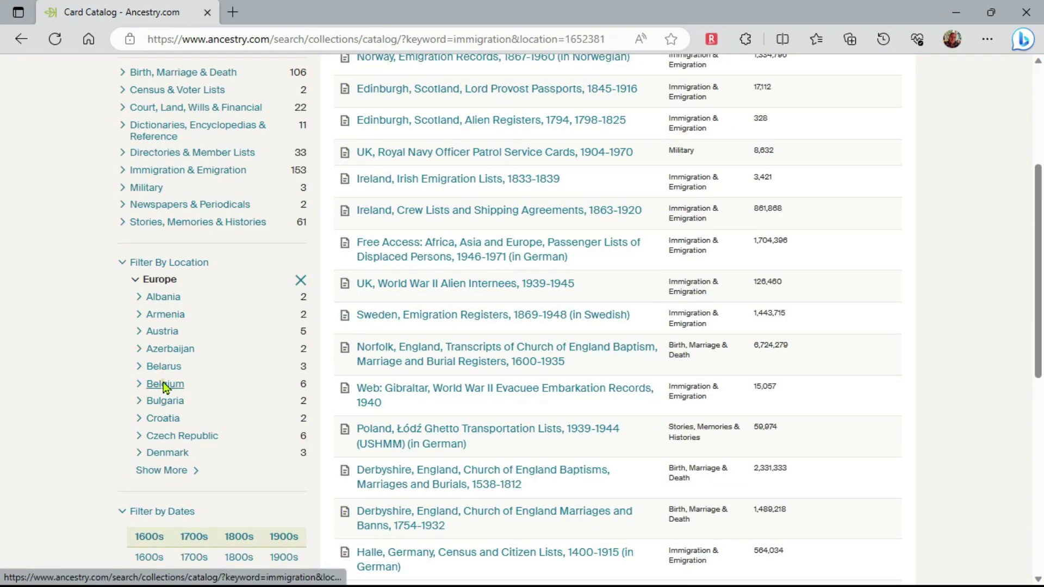
scroll(566, 432, up, 4)
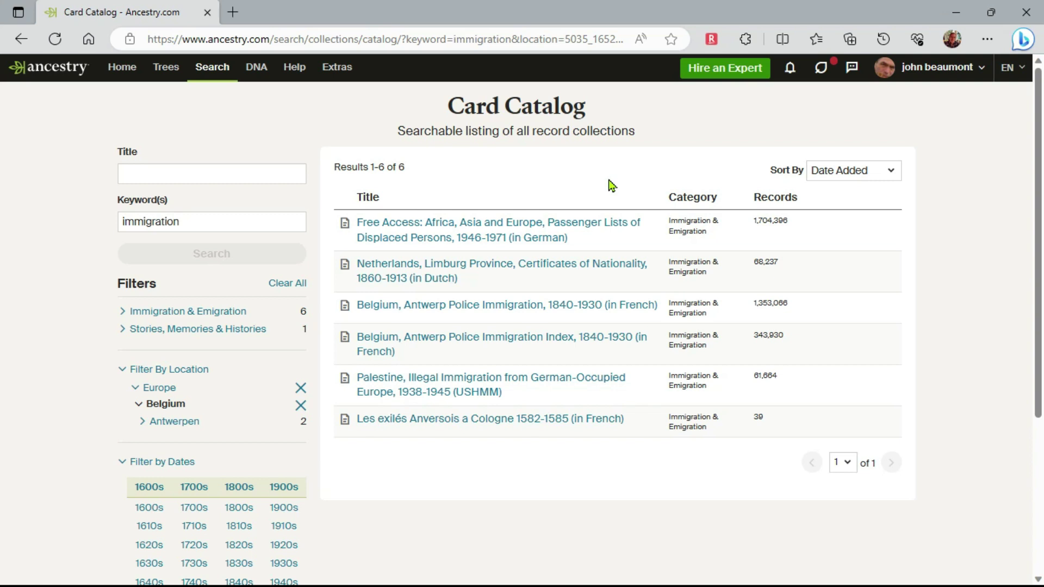
click(471, 306)
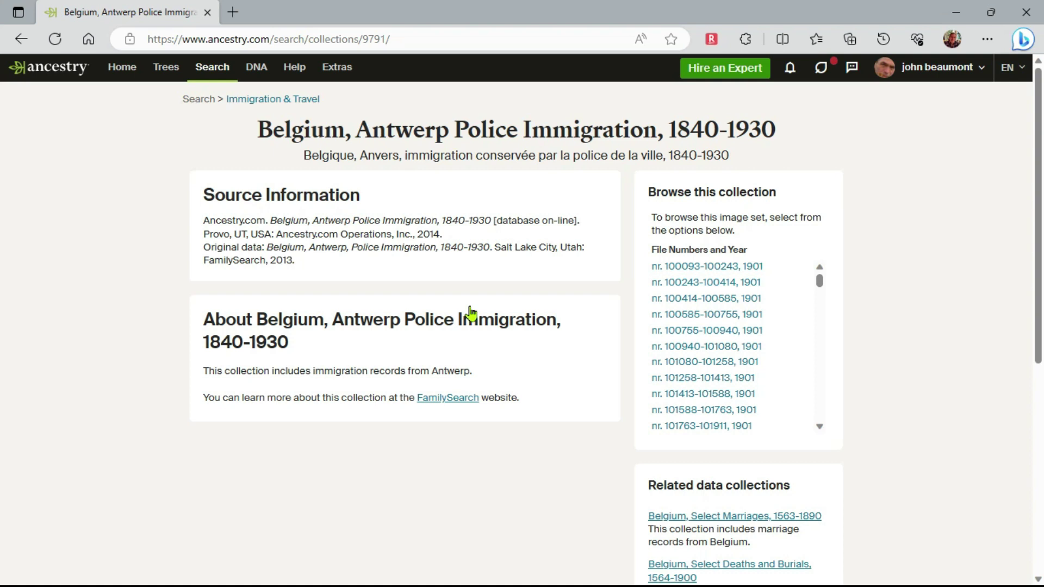
click(683, 299)
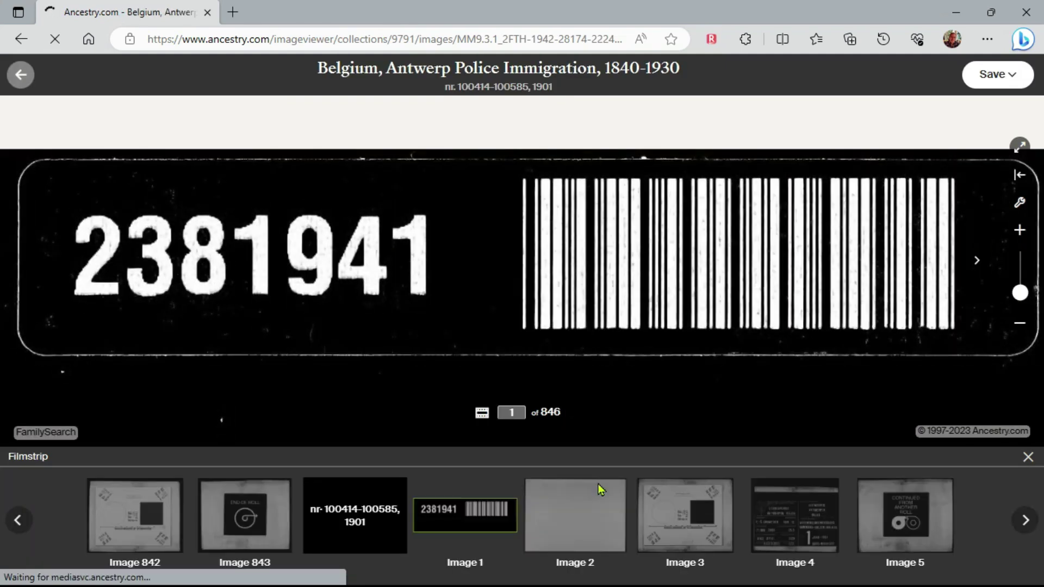
click(1025, 520)
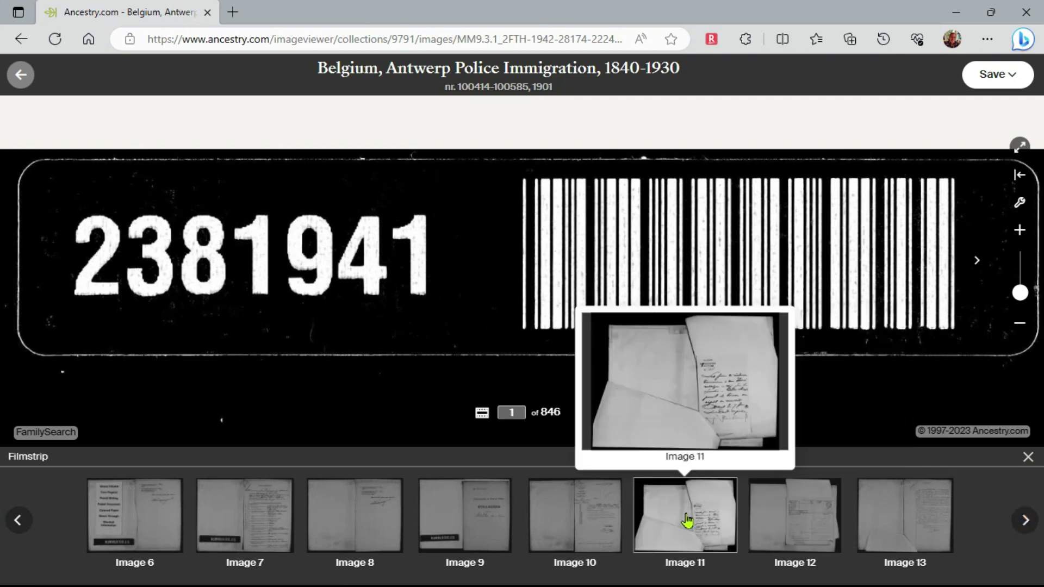
click(688, 520)
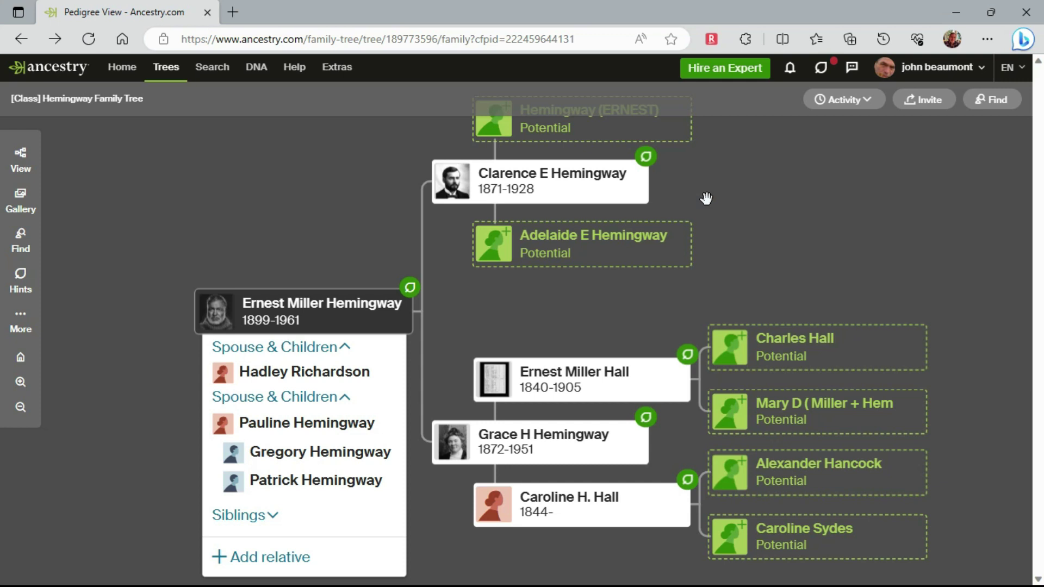
Open Ancestry Academy and search its videos for "immigration"
click(341, 69)
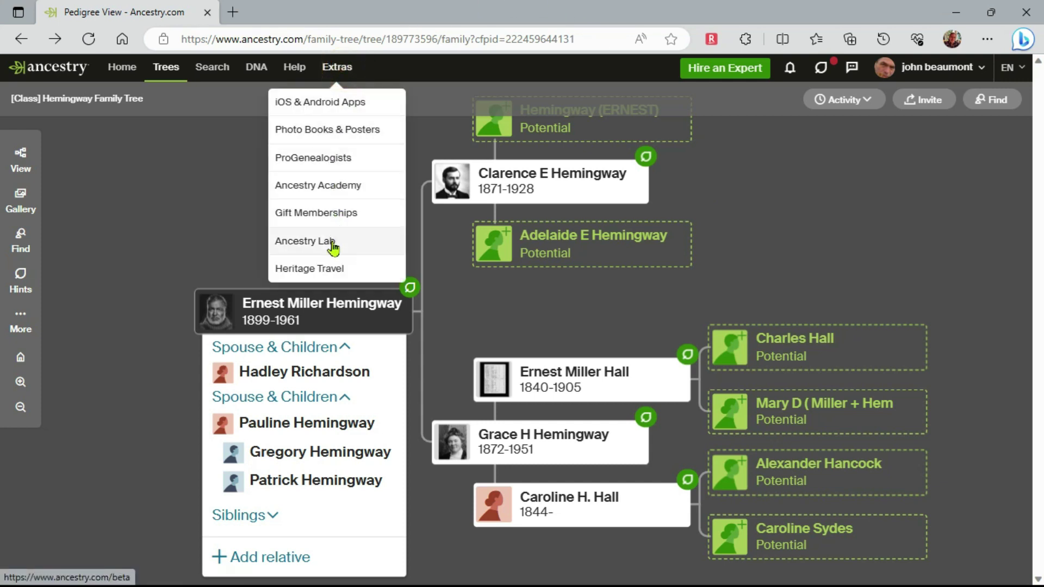
click(337, 194)
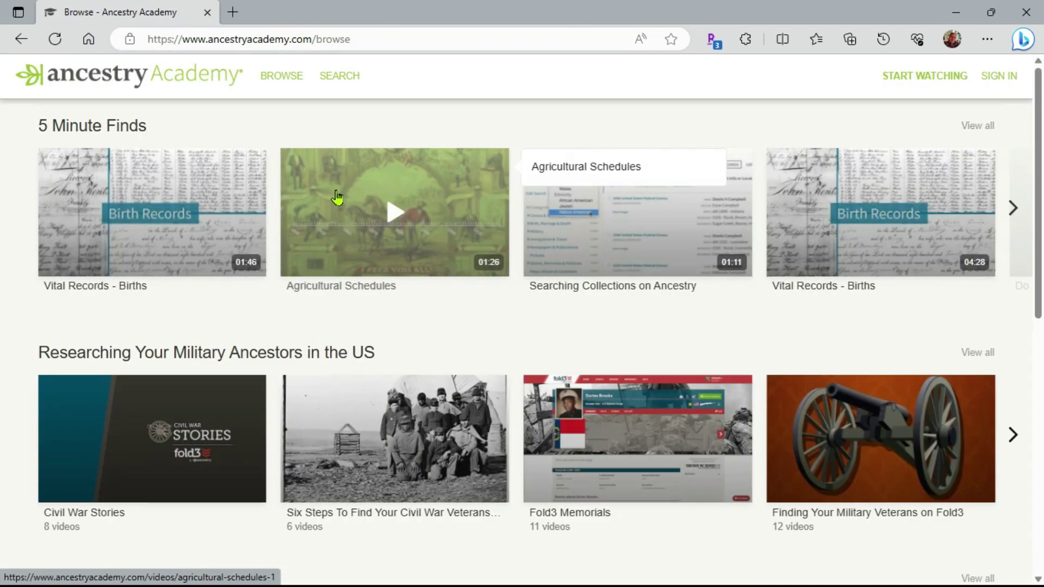
click(341, 79)
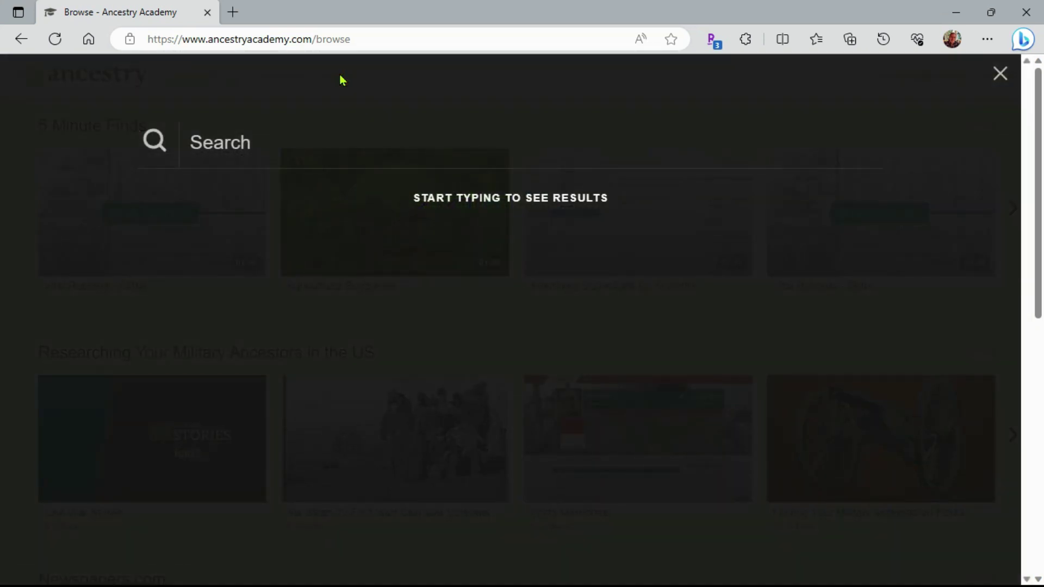
click(290, 140)
text(immigration)
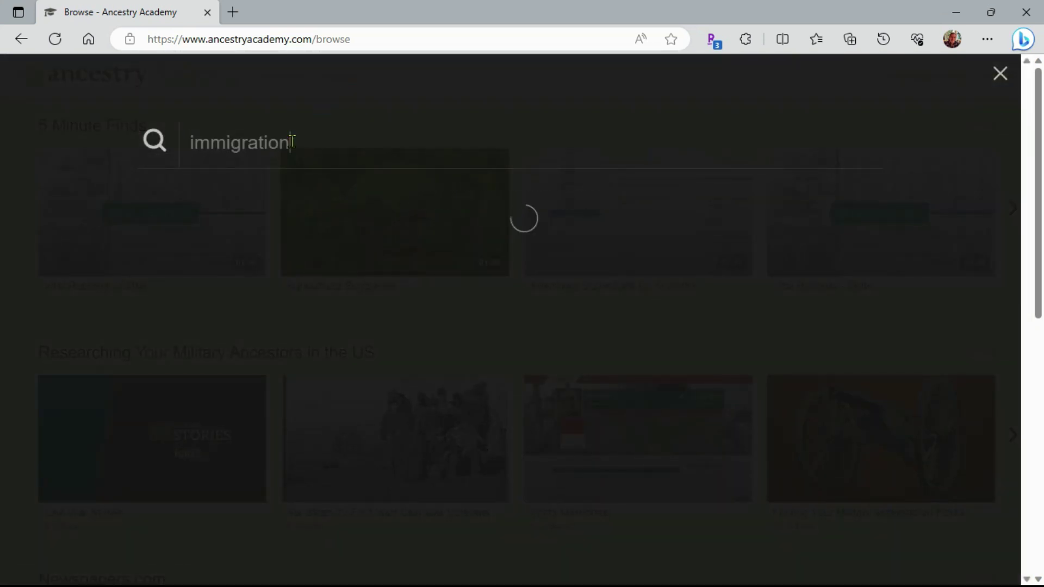